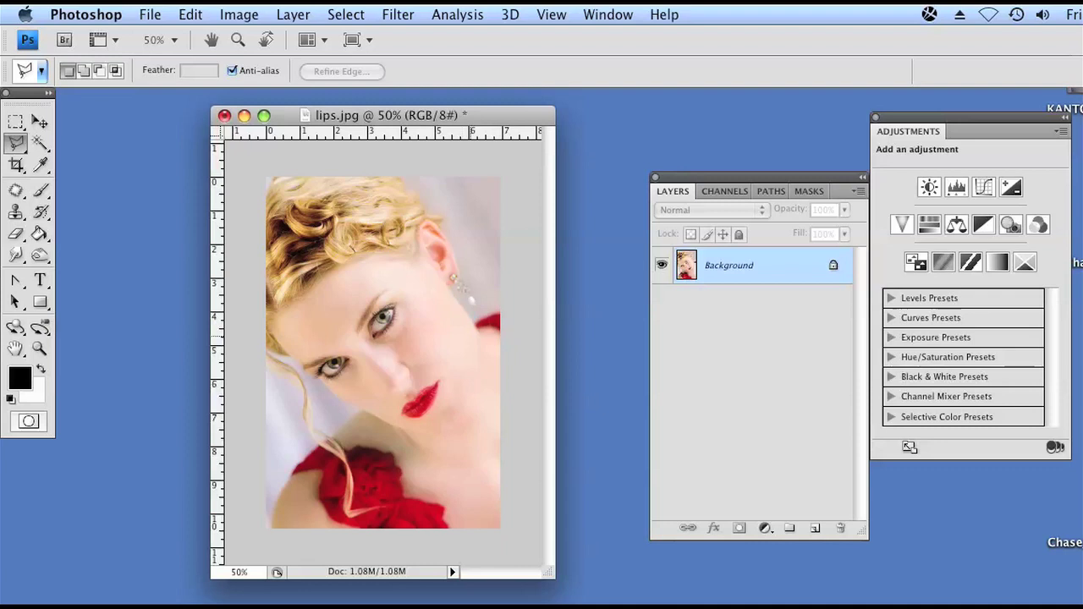
Zoom to 400% on lips.jpg and center the red lips in the view.
{"action": "key", "text": "super+equal"}
{"action": "key", "text": "super+equal"}
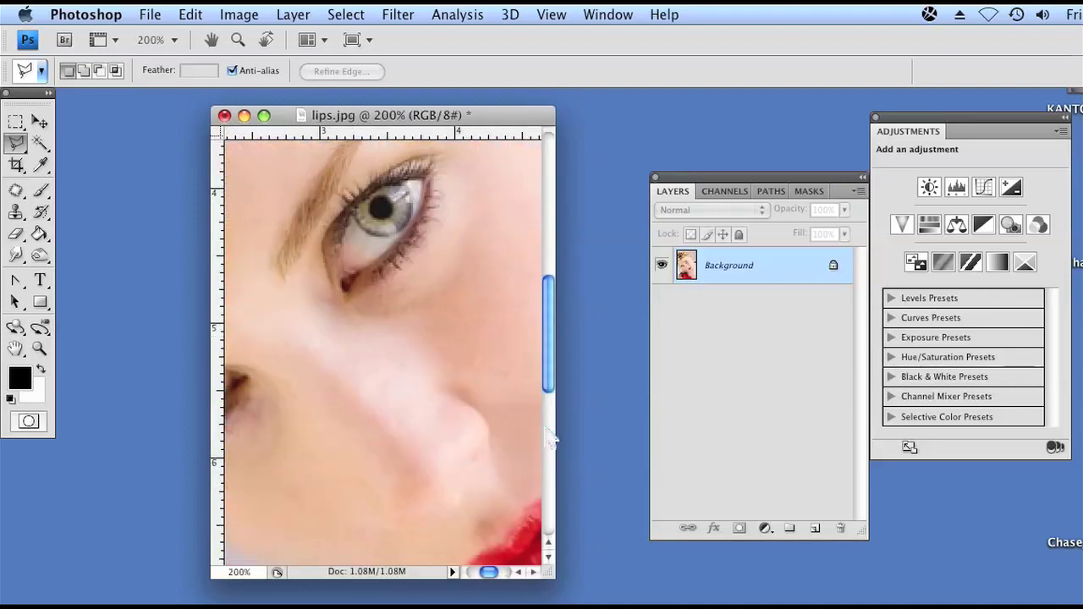
{"action": "left_click_drag", "start_coordinate": [549, 438], "coordinate": [362, 200]}
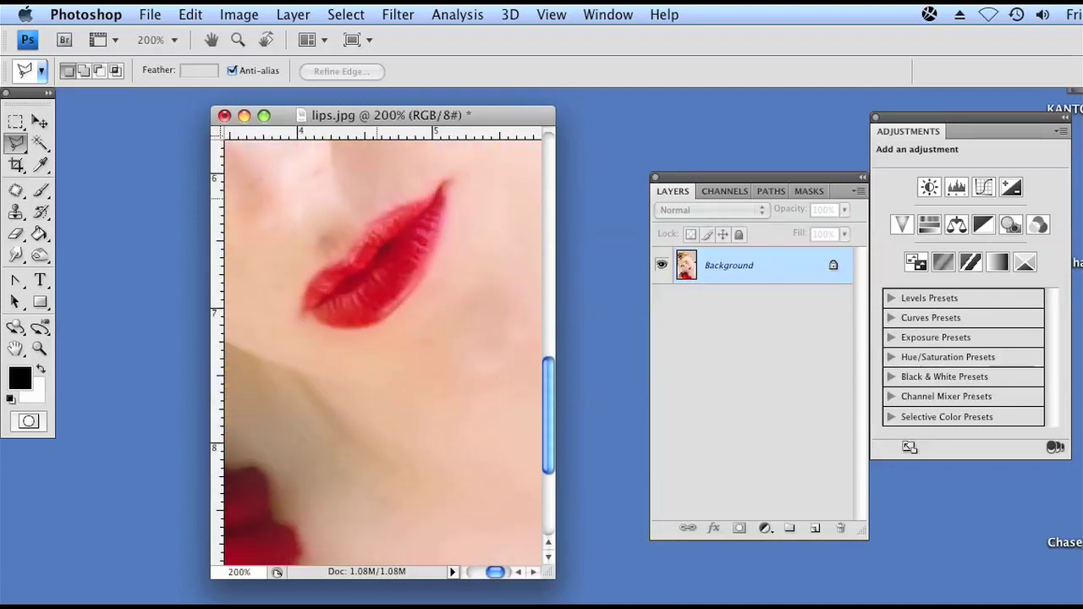
{"action": "key", "text": "super+equal"}
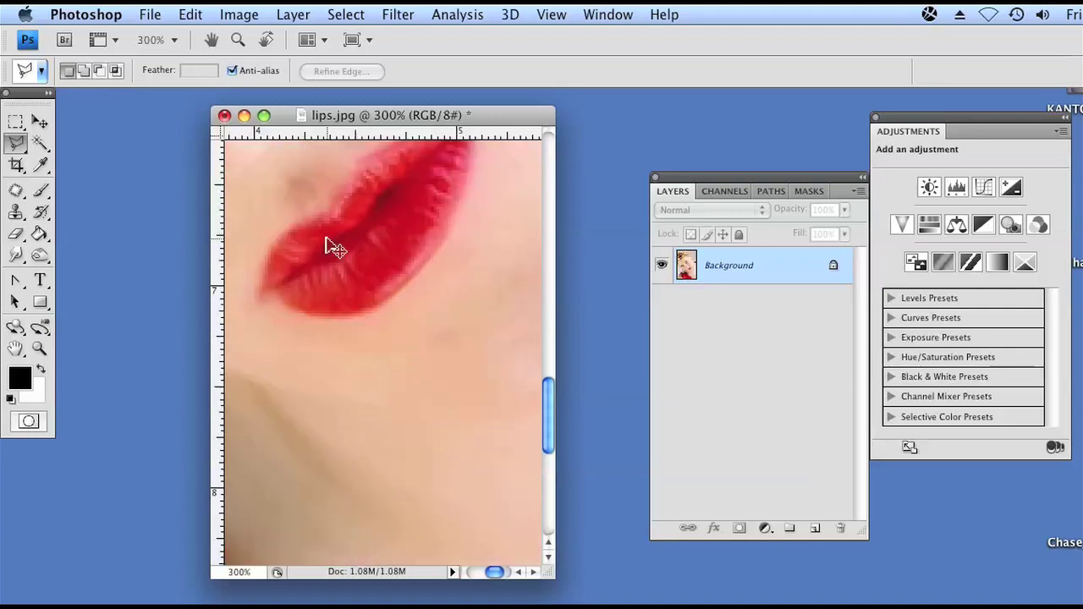
{"action": "key", "text": "super+equal"}
{"action": "left_click_drag", "start_coordinate": [334, 244], "coordinate": [392, 311]}
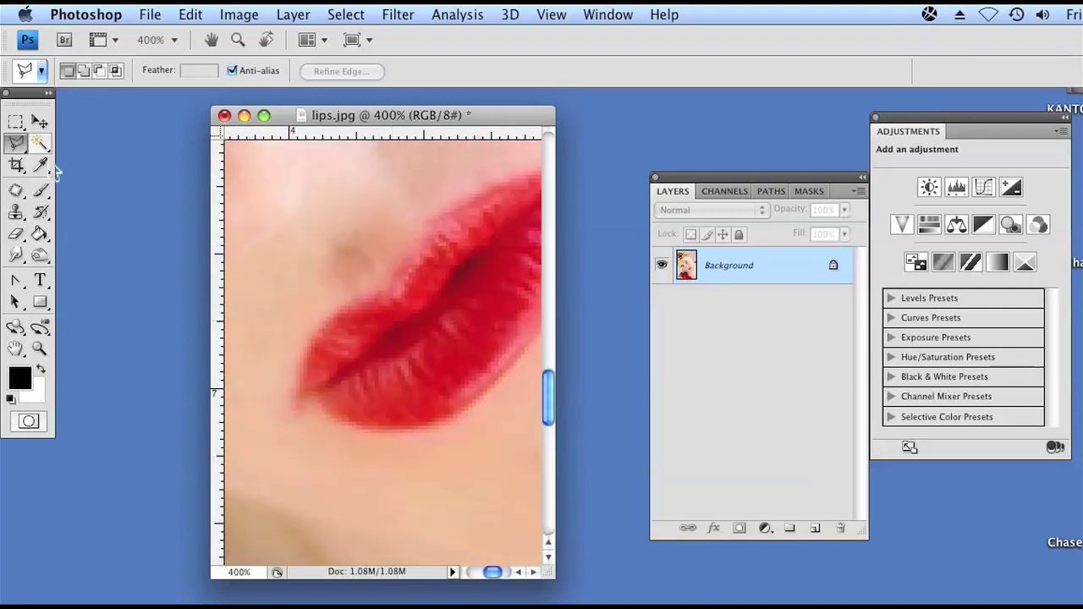
Trace a lasso outline around the lips, including the lower edge, and close it at the corner.
{"action": "left_click", "coordinate": [299, 385]}
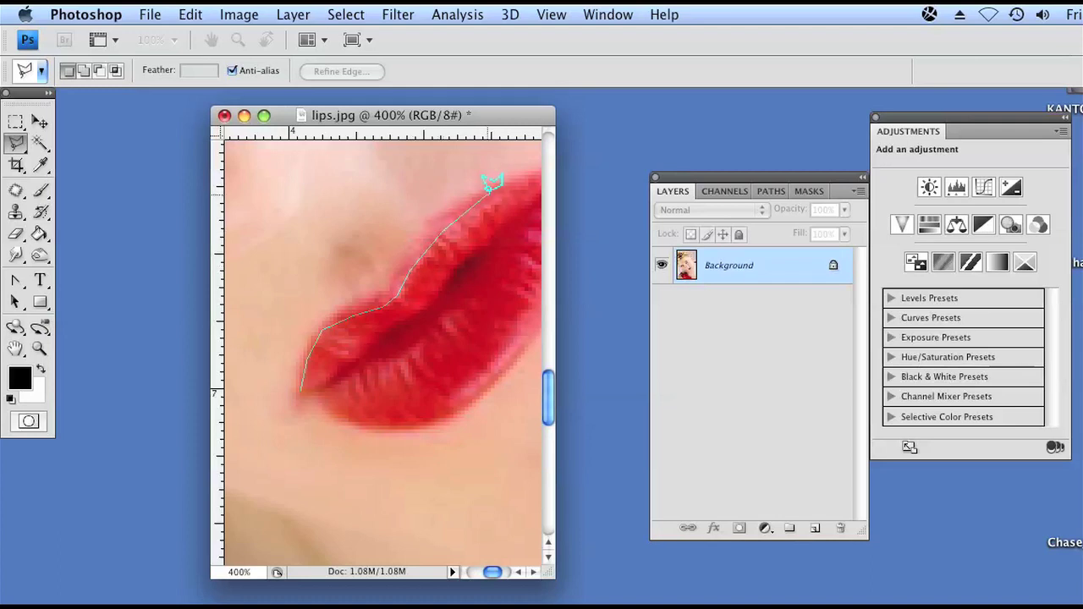
{"action": "left_click_drag", "start_coordinate": [471, 217], "coordinate": [237, 297]}
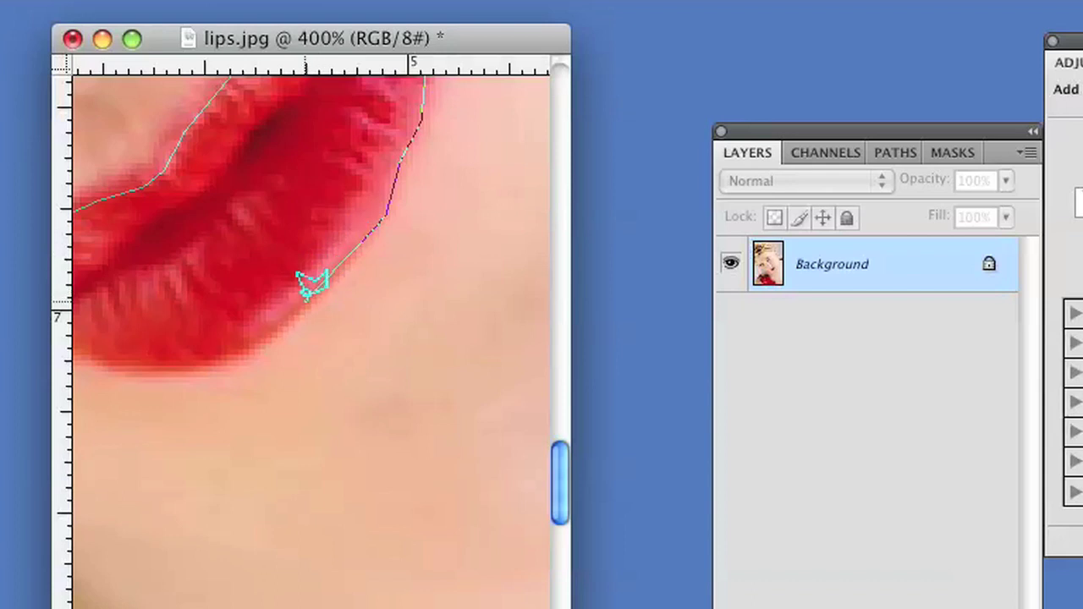
{"action": "key", "text": "space"}
{"action": "mouse_move", "coordinate": [310, 282]}
{"action": "left_mouse_down"}
{"action": "mouse_move", "coordinate": [370, 288]}
{"action": "mouse_move", "coordinate": [495, 235]}
{"action": "left_mouse_up"}
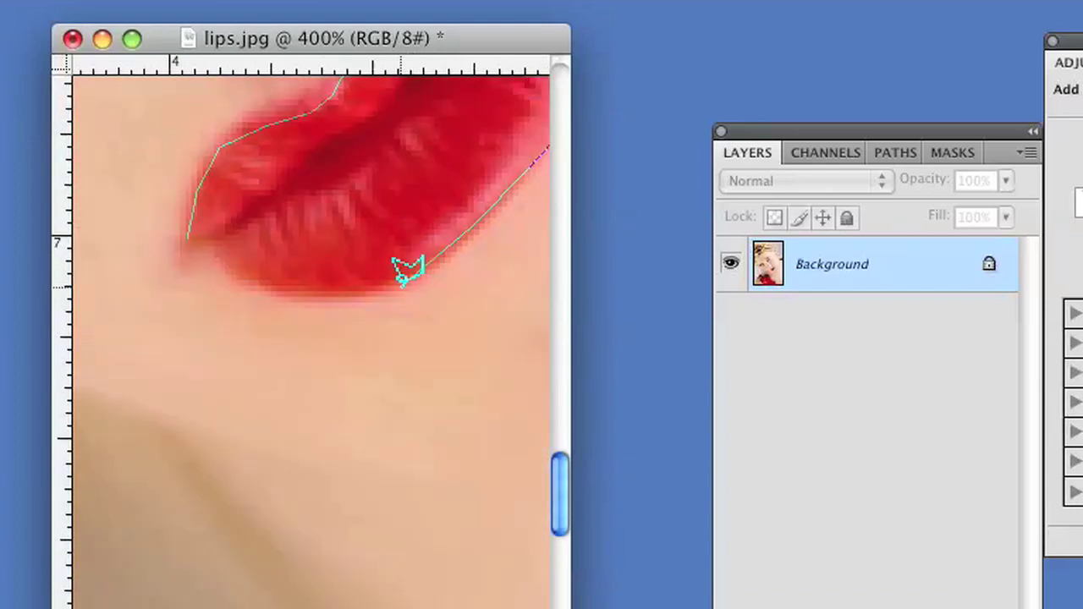
{"action": "left_click", "coordinate": [325, 288]}
{"action": "mouse_move", "coordinate": [261, 263]}
{"action": "left_mouse_down"}
{"action": "mouse_move", "coordinate": [262, 273]}
{"action": "mouse_move", "coordinate": [243, 264]}
{"action": "left_mouse_up"}
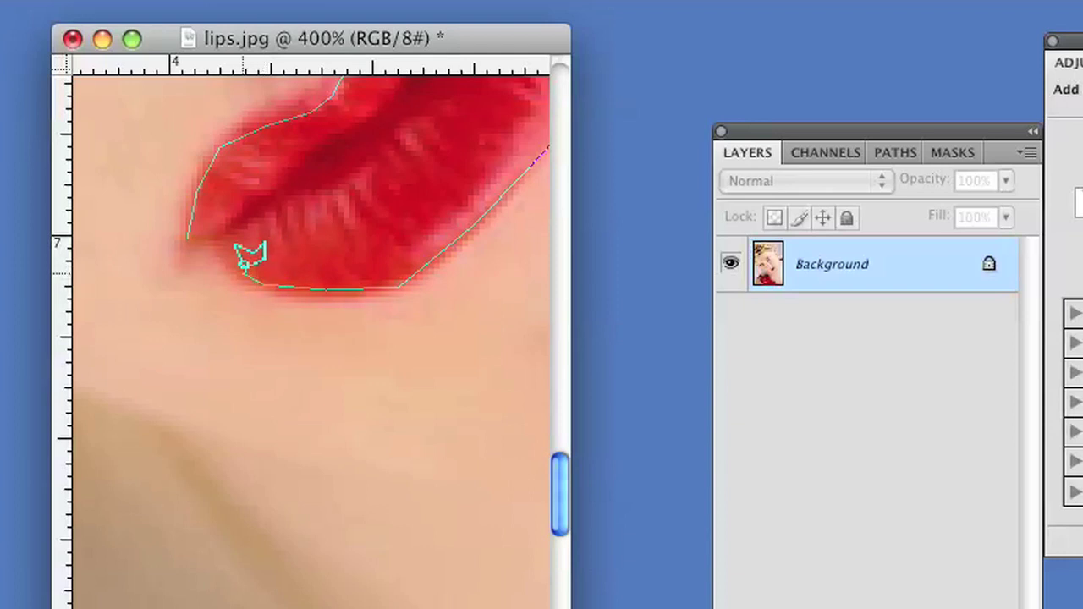
{"action": "left_click", "coordinate": [229, 259]}
{"action": "left_click", "coordinate": [200, 227]}
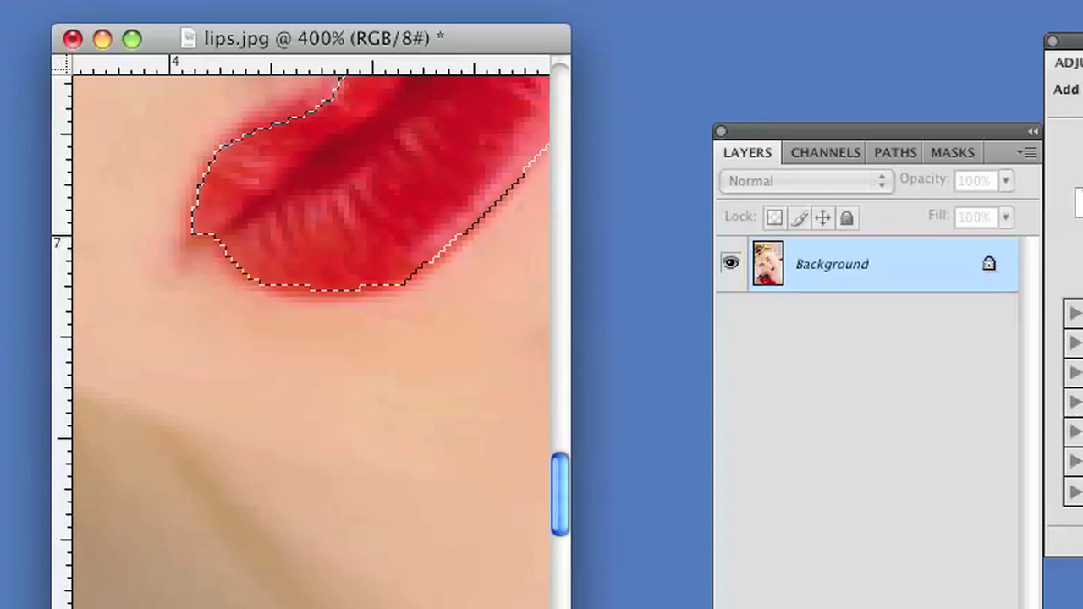
Smooth the lip selection with a 1-pixel radius via Select > Modify > Smooth.
{"action": "left_click", "coordinate": [246, 0]}
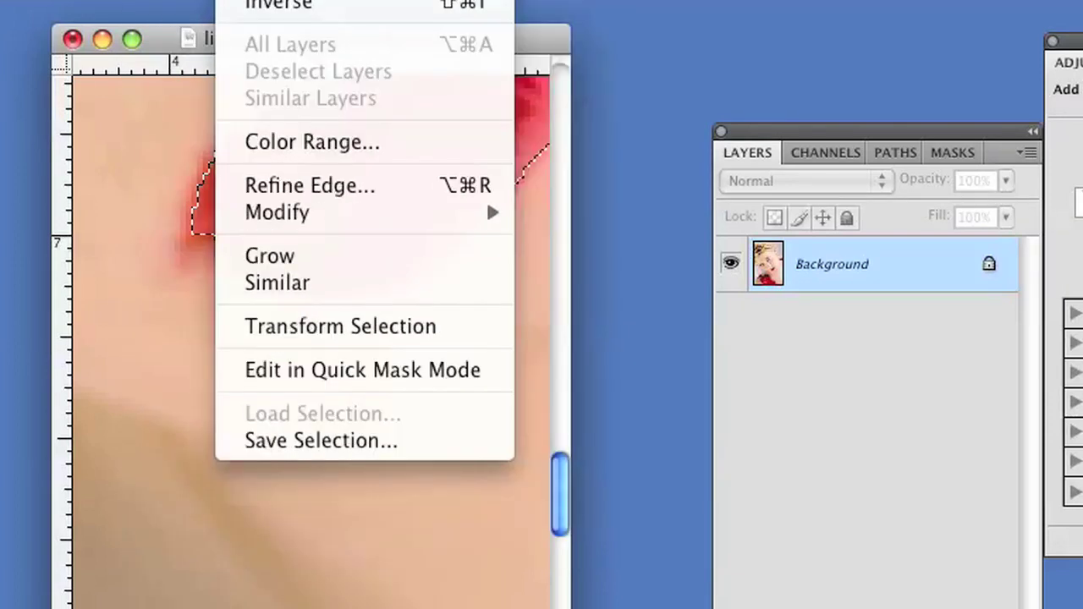
{"action": "mouse_move", "coordinate": [326, 222]}
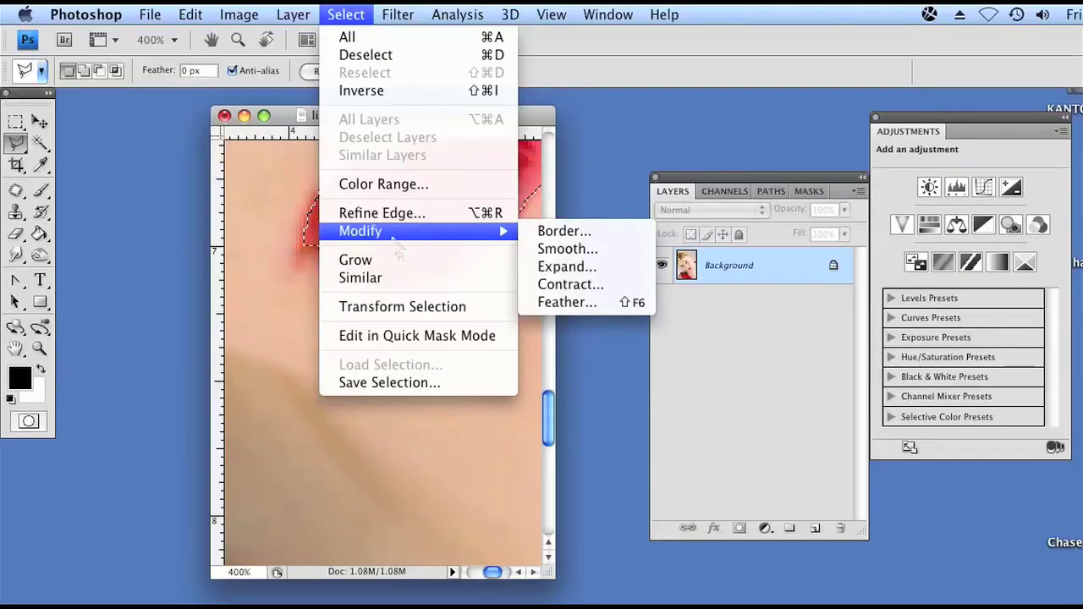
{"action": "left_click", "coordinate": [568, 248]}
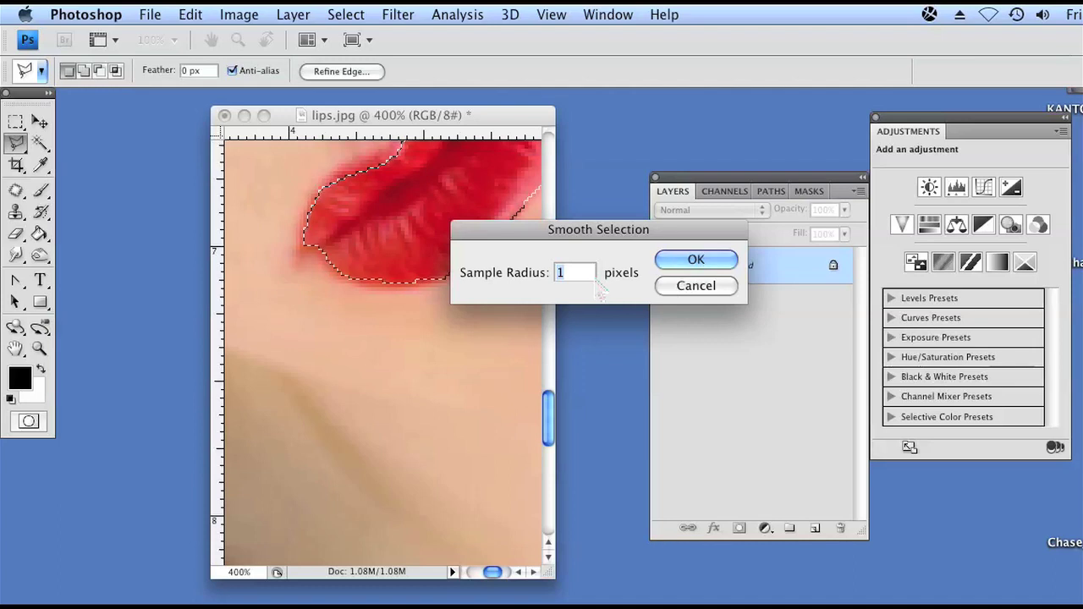
{"action": "key", "text": "Return"}
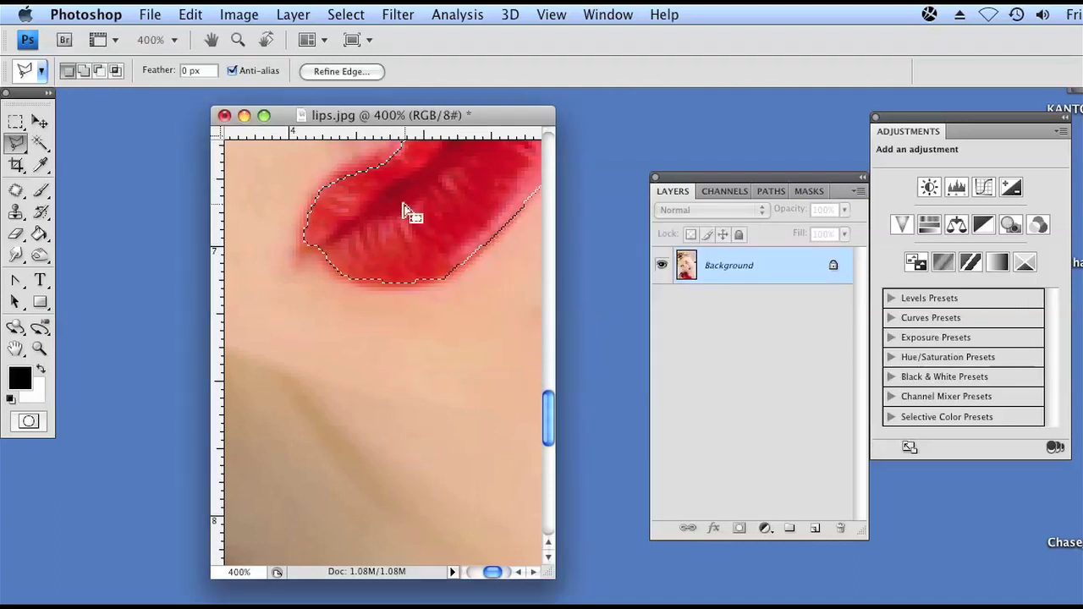
Feather the lip selection by 2 pixels via Select > Modify > Feather.
{"action": "left_click_drag", "start_coordinate": [386, 201], "coordinate": [361, 262]}
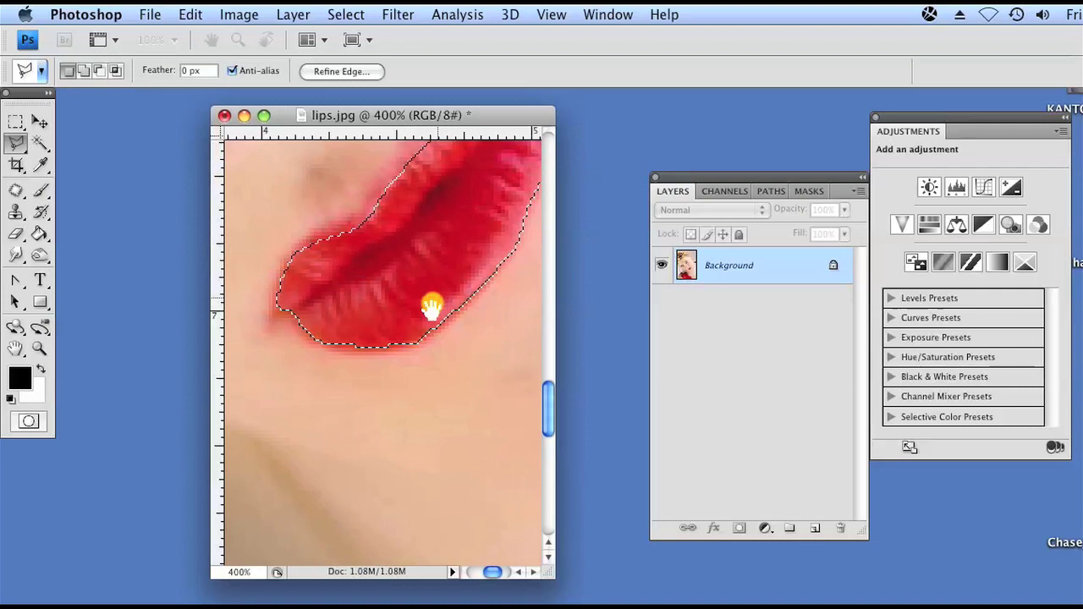
{"action": "left_click_drag", "start_coordinate": [430, 305], "coordinate": [395, 379]}
{"action": "left_click", "coordinate": [343, 15]}
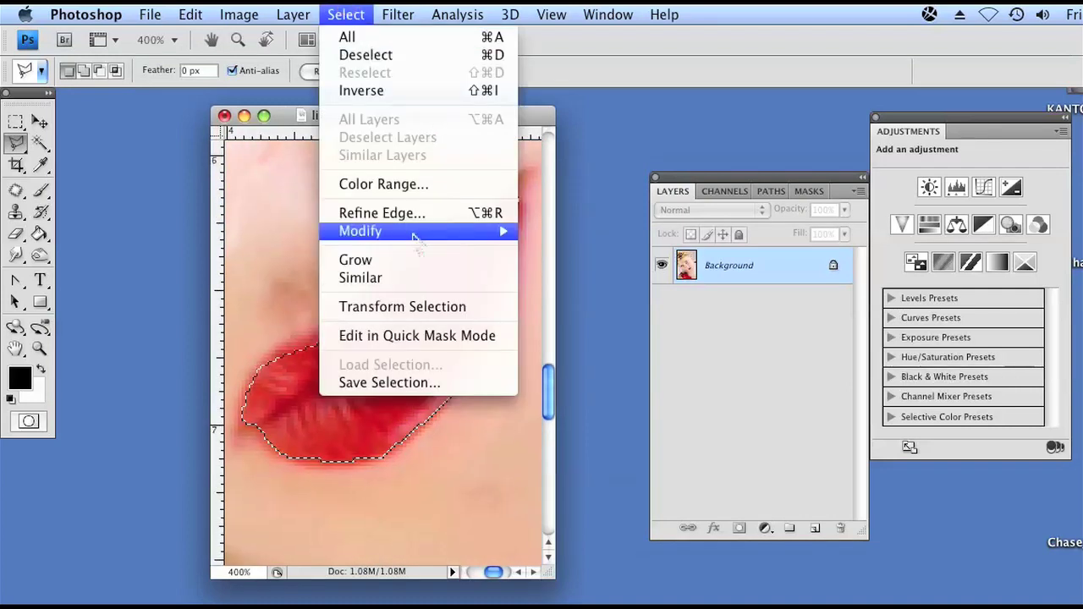
{"action": "mouse_move", "coordinate": [503, 231]}
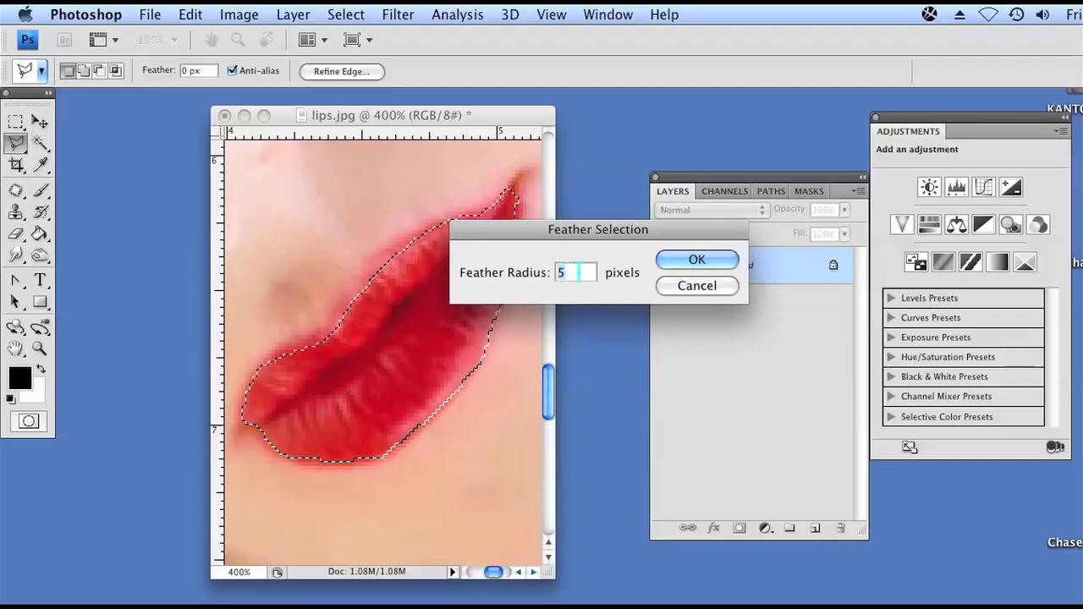
{"action": "type", "text": "2"}
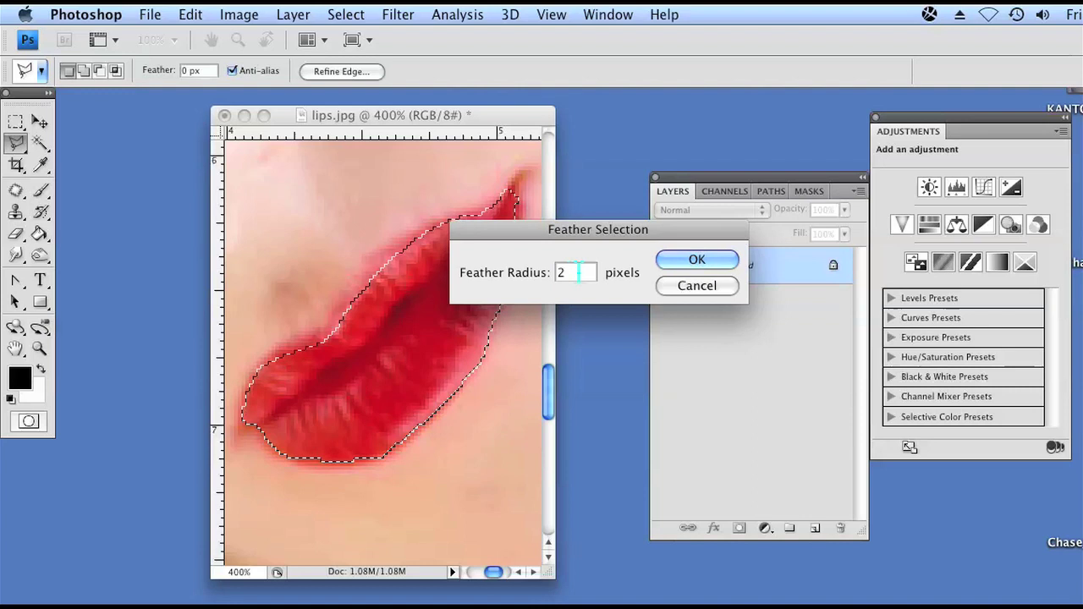
{"action": "key", "text": "Return"}
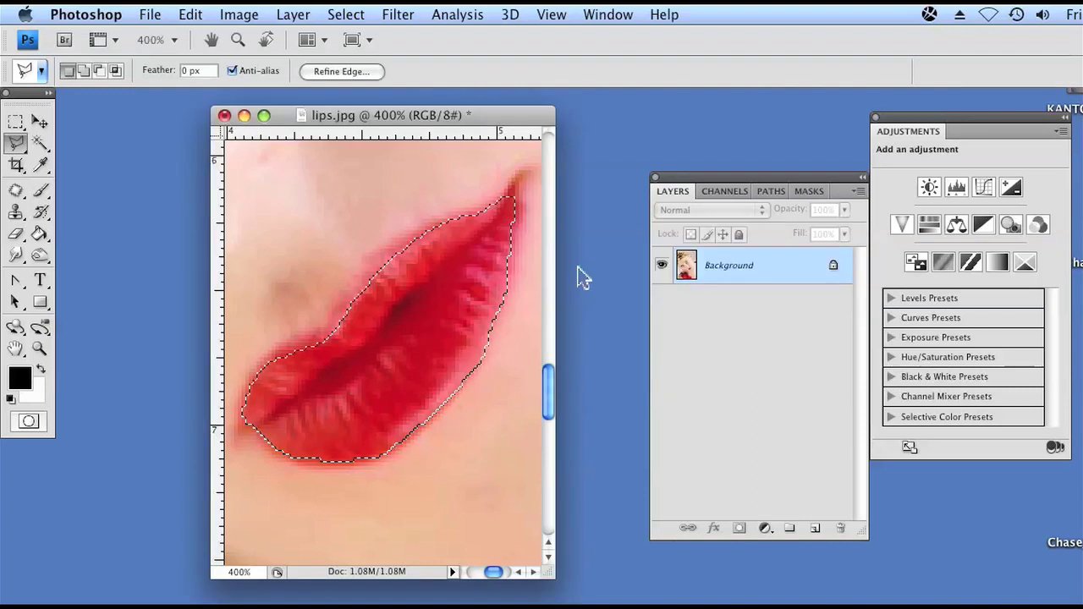
Add a Hue/Saturation adjustment layer on the lips with Hue +4 and Saturation +5.
{"action": "left_click", "coordinate": [929, 224]}
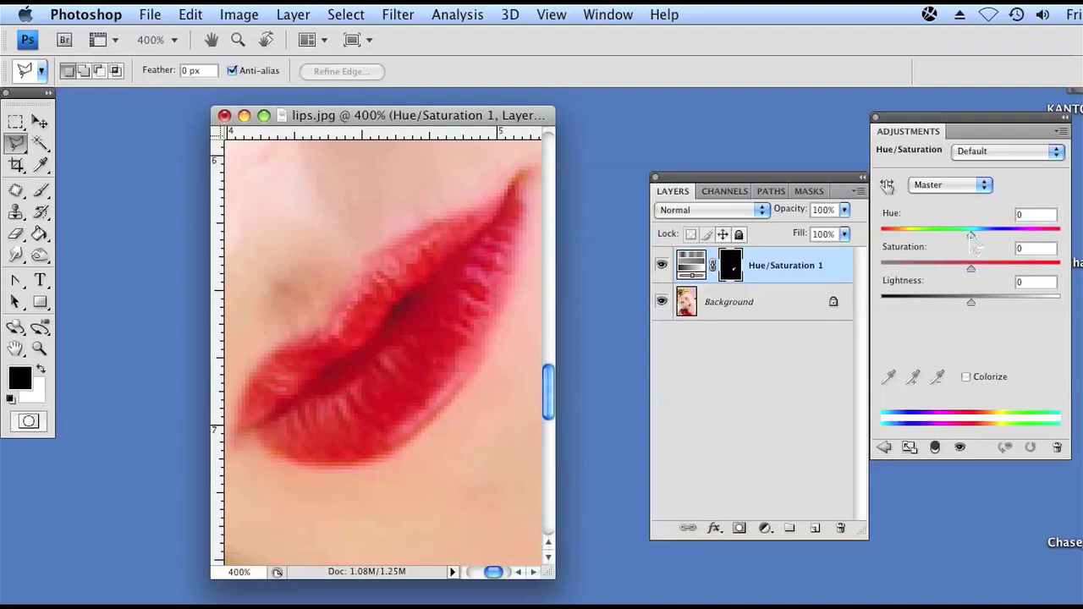
{"action": "left_click_drag", "start_coordinate": [971, 242], "coordinate": [1000, 240]}
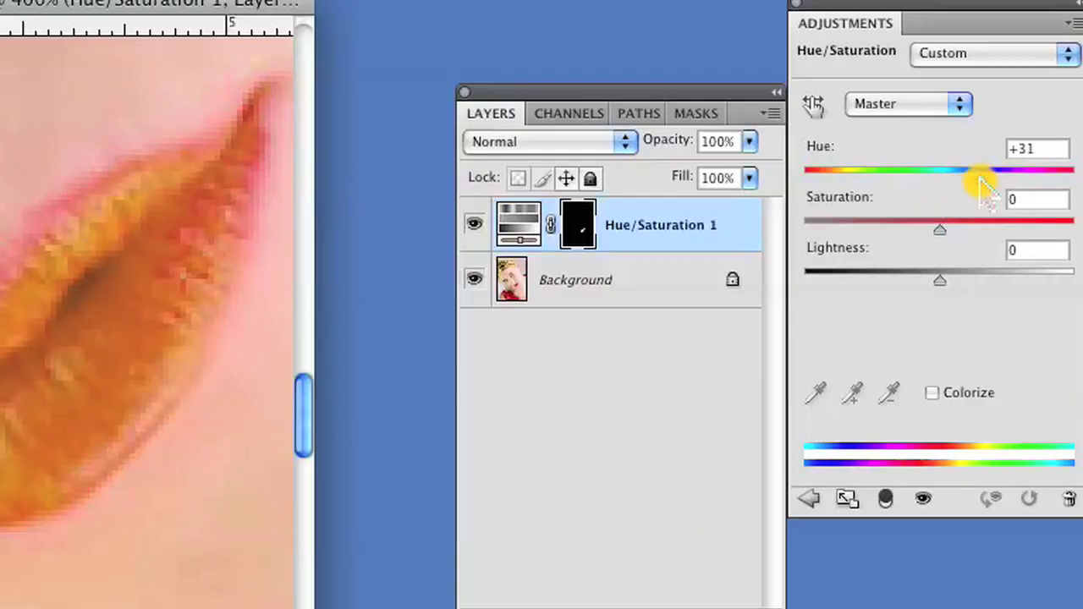
{"action": "left_click_drag", "start_coordinate": [982, 178], "coordinate": [949, 171]}
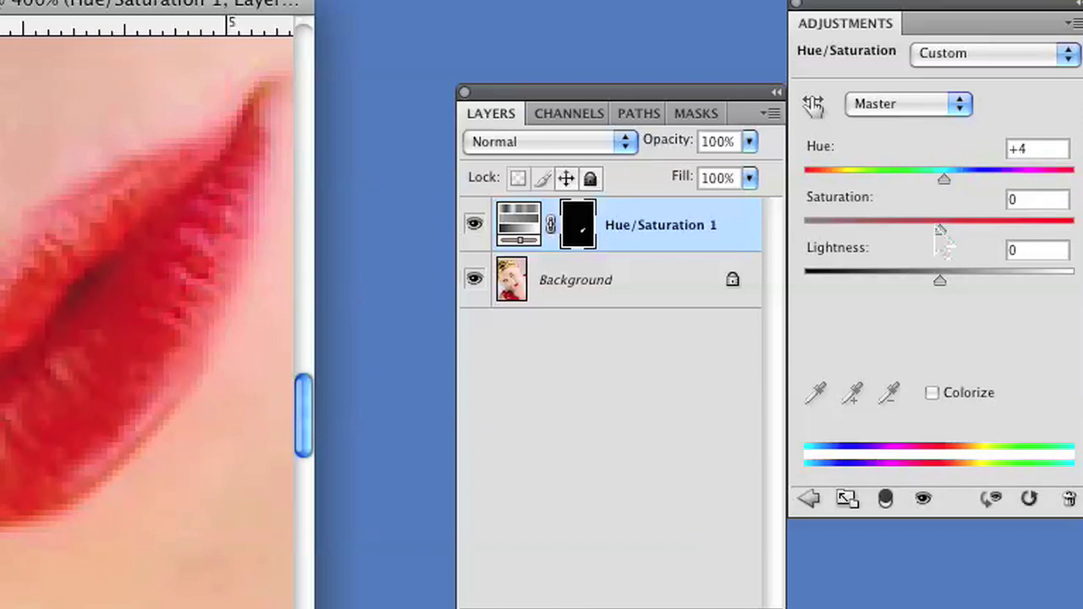
{"action": "left_click_drag", "start_coordinate": [940, 230], "coordinate": [942, 228]}
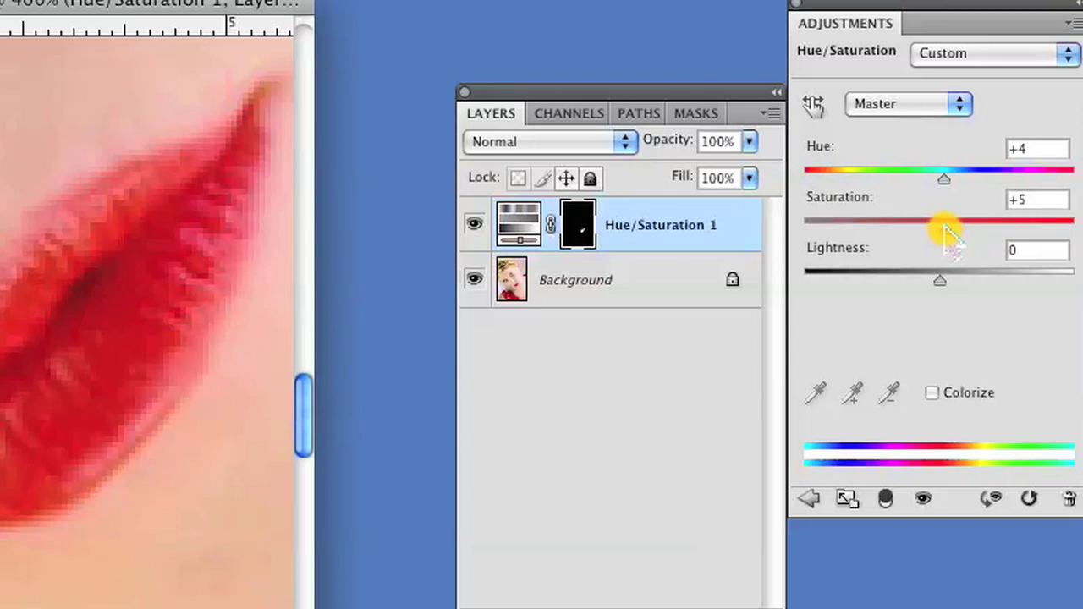
{"action": "key", "text": "super+minus"}
{"action": "key", "text": "super+minus"}
{"action": "key", "text": "super+minus"}
{"action": "key", "text": "super+minus"}
{"action": "key", "text": "super+minus"}
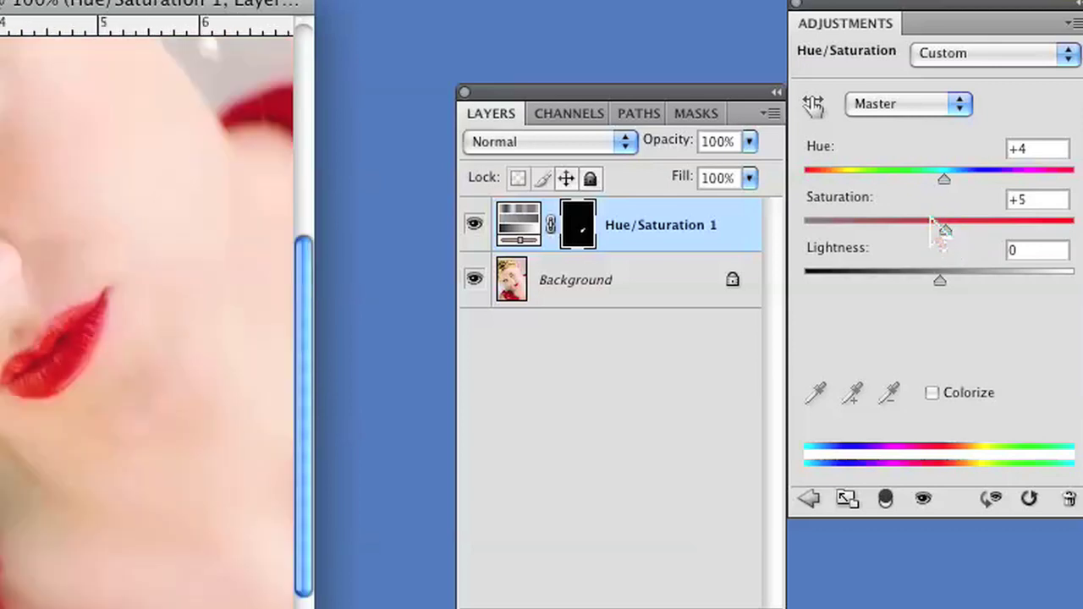
{"action": "key", "text": "super+plus"}
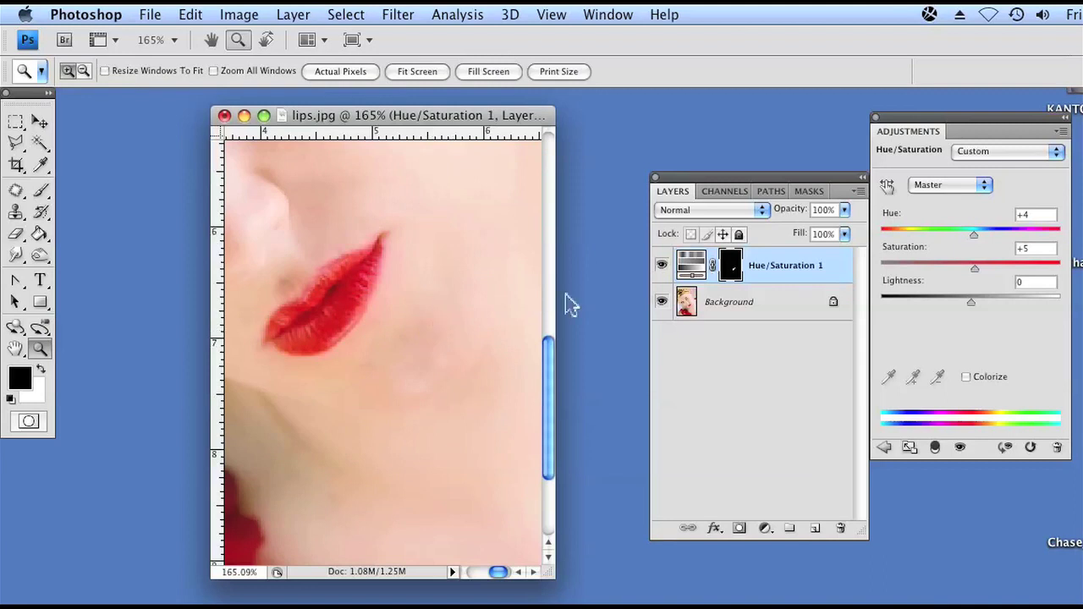
Merge the Hue/Saturation layer down into the Background layer.
{"action": "left_click", "coordinate": [292, 16]}
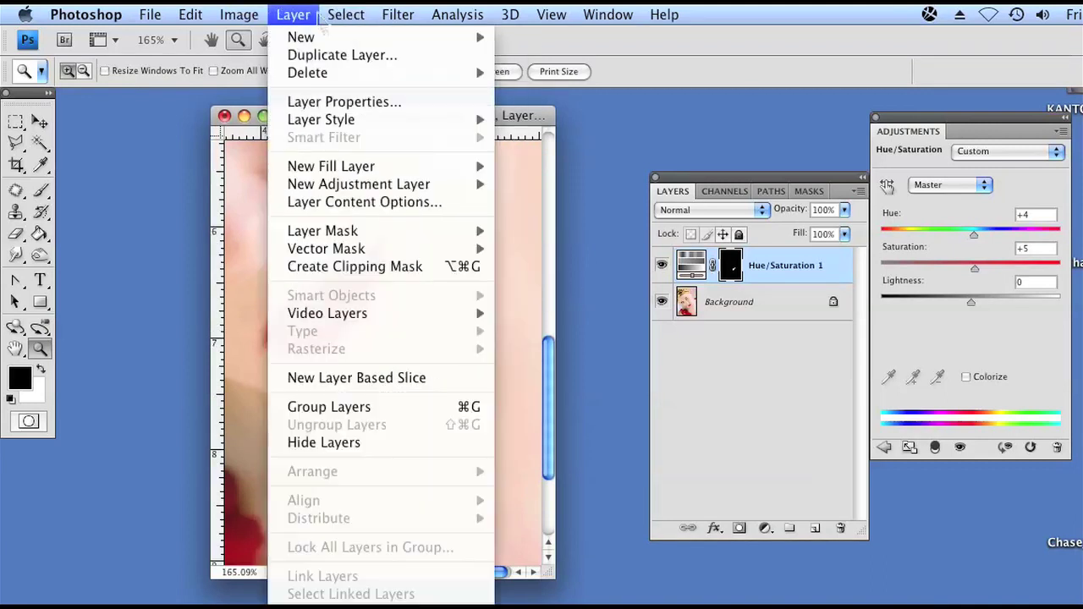
{"action": "scroll", "coordinate": [381, 593], "scroll_direction": "down", "scroll_amount": 1}
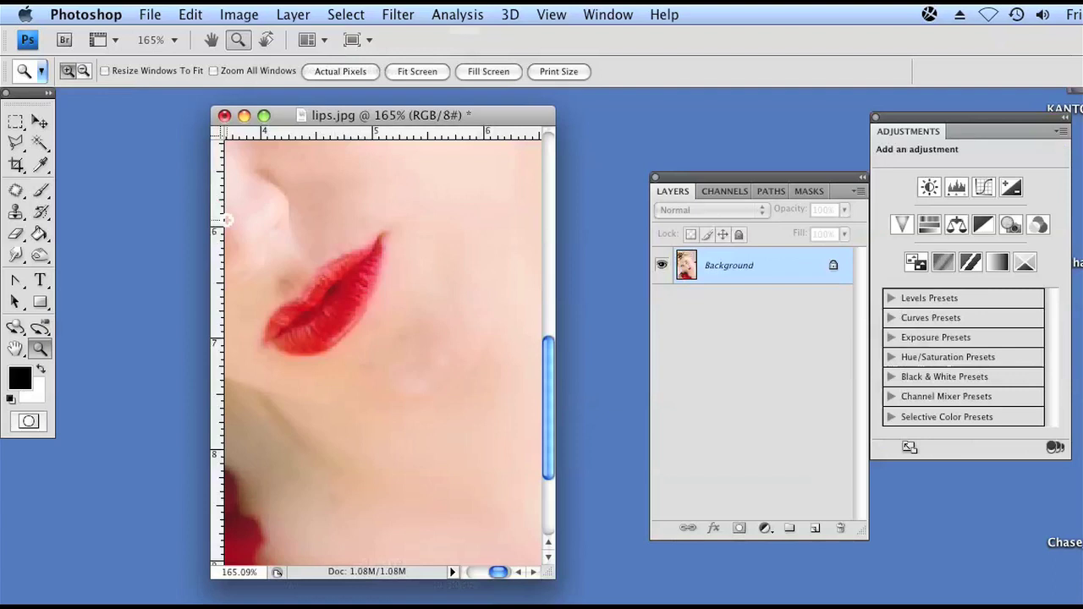
{"action": "left_click_drag", "start_coordinate": [239, 282], "coordinate": [306, 324]}
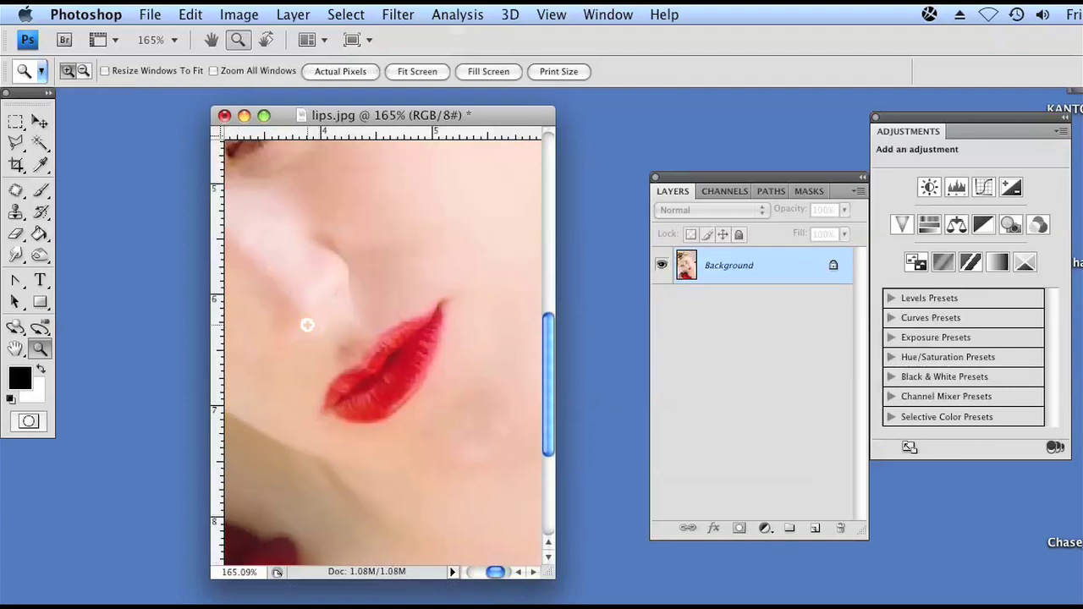
Draw a rectangular marquee selection around the lips.
{"action": "key", "text": "m"}
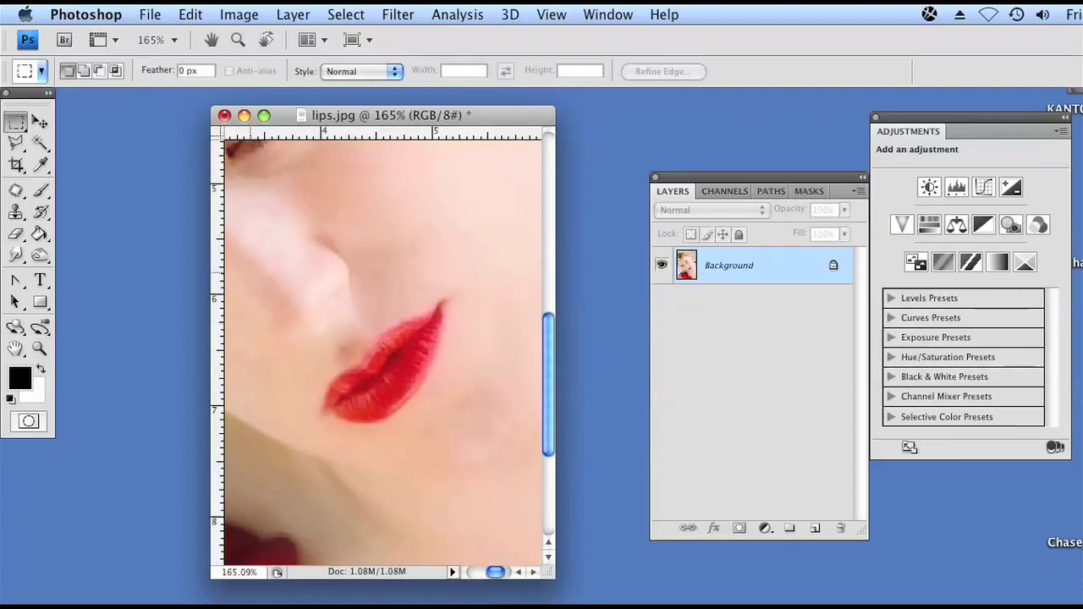
{"action": "left_click_drag", "start_coordinate": [471, 453], "coordinate": [488, 458]}
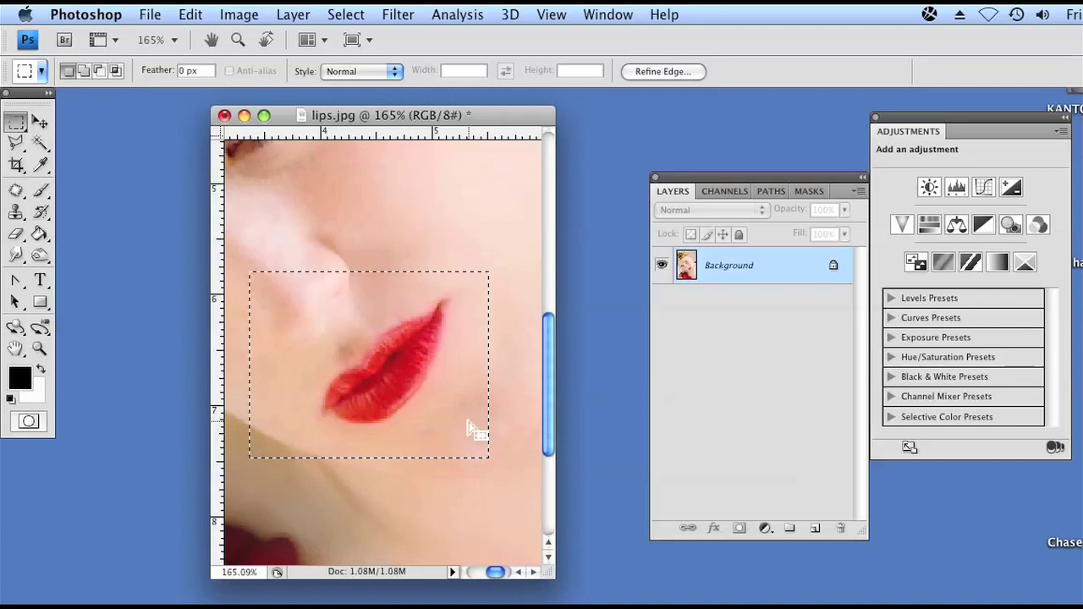
{"action": "left_click", "coordinate": [396, 15]}
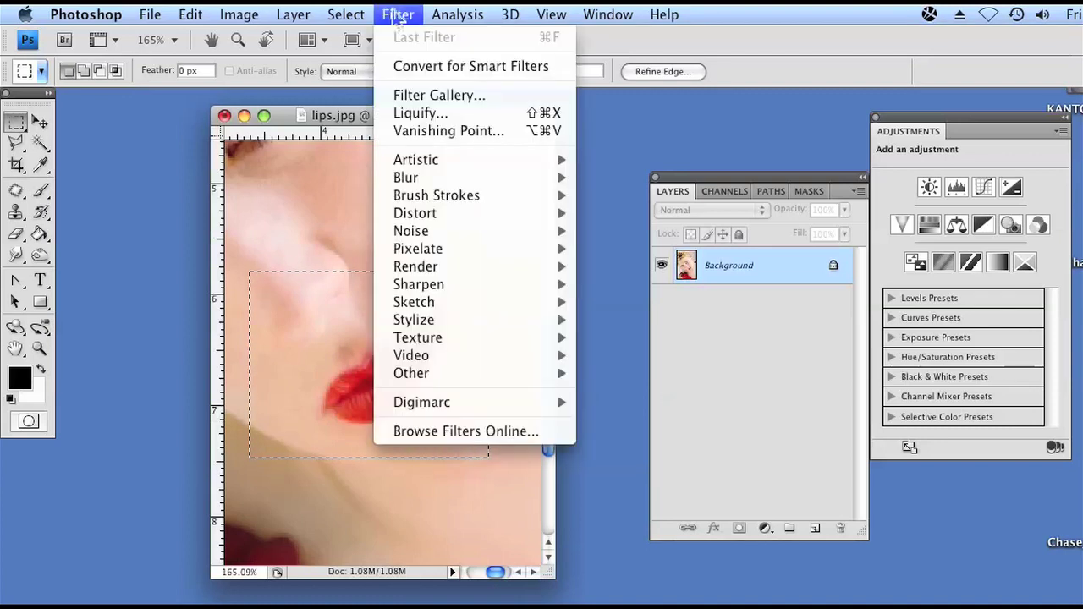
Open Liquify on the lip area with the Bloat tool, zoomed in, and a smaller brush.
{"action": "left_click", "coordinate": [406, 121]}
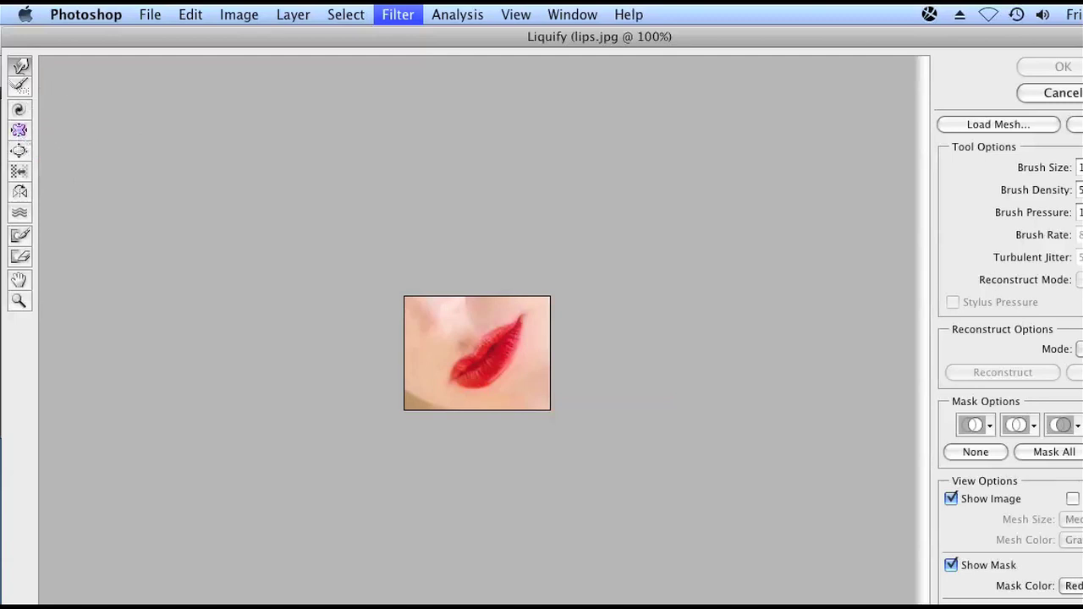
{"action": "left_click", "coordinate": [20, 151]}
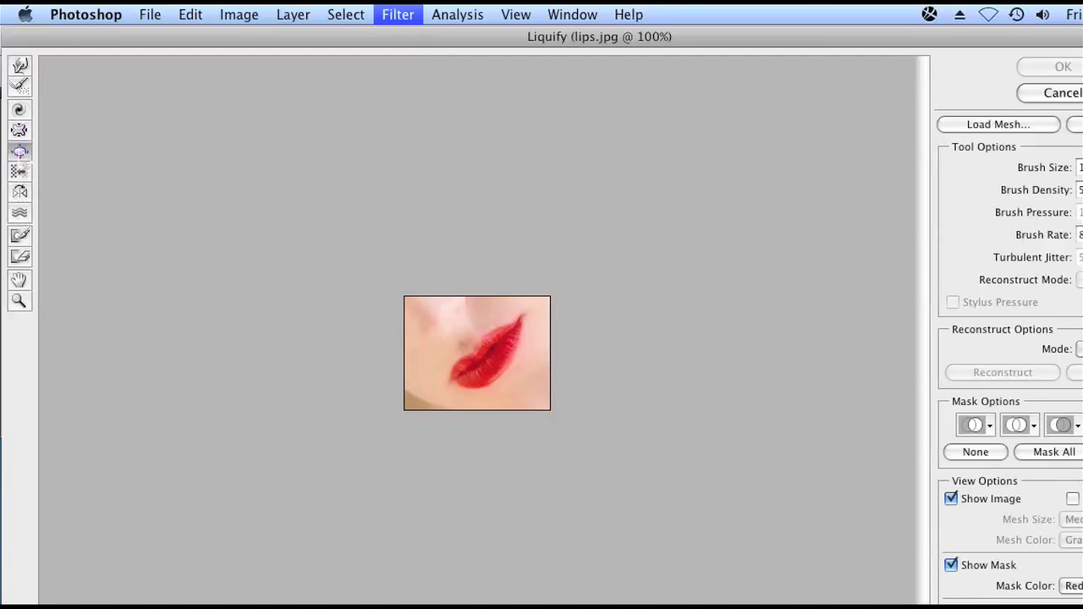
{"action": "left_click", "coordinate": [358, 332], "text": "super"}
{"action": "left_click", "coordinate": [358, 333], "text": "super"}
{"action": "left_click", "coordinate": [358, 331], "text": "super"}
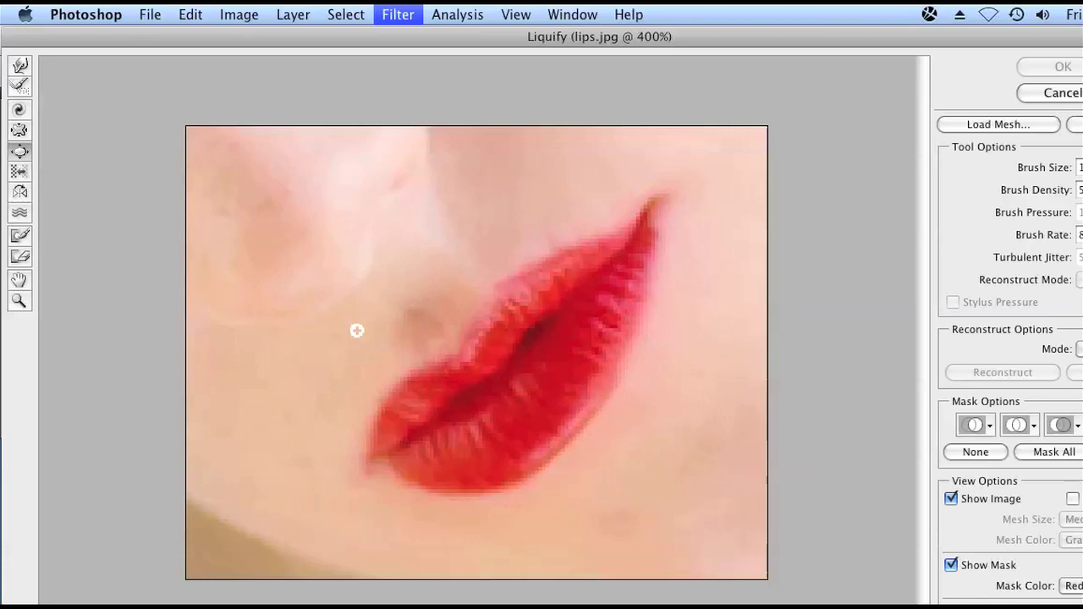
{"action": "key", "text": "bracketleft"}
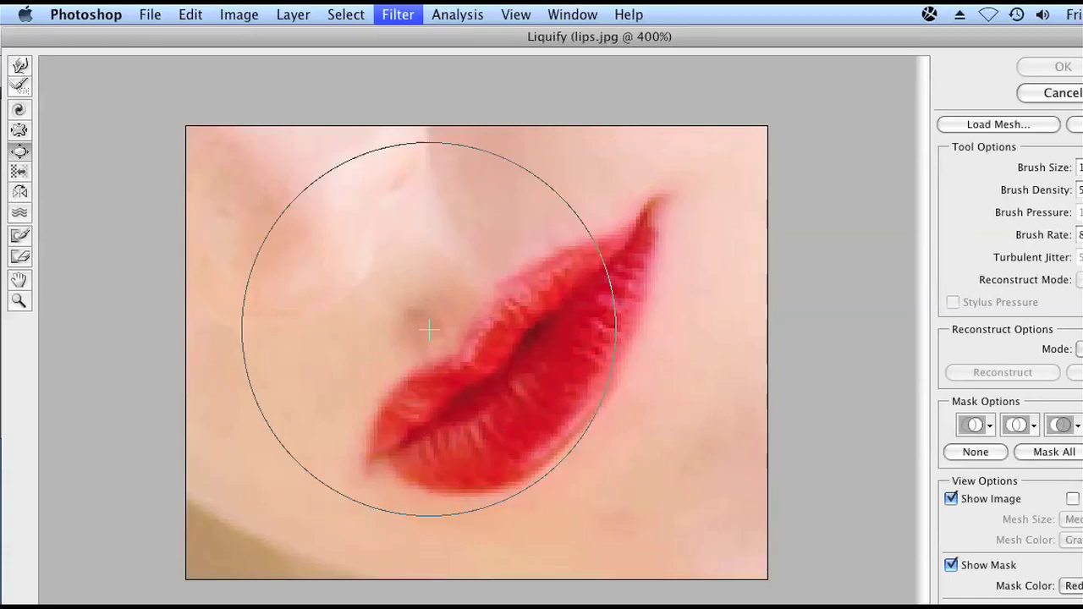
{"action": "key", "text": "bracketleft"}
{"action": "key", "text": "bracketleft"}
{"action": "key", "text": "bracketleft"}
{"action": "key", "text": "bracketleft"}
{"action": "key", "text": "bracketleft"}
{"action": "key", "text": "bracketleft"}
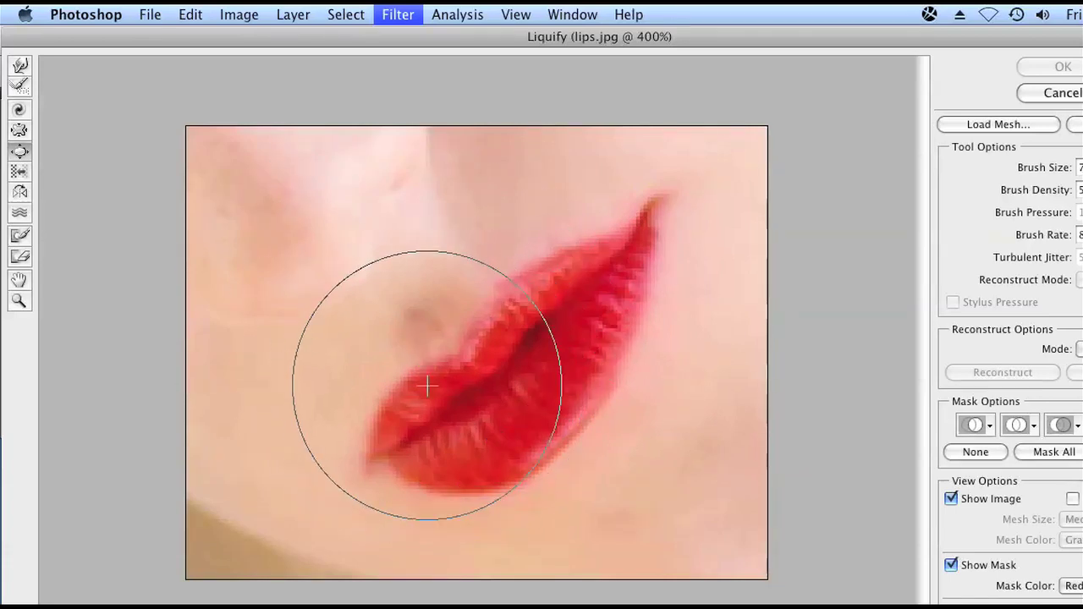
{"action": "key", "text": "bracketleft"}
{"action": "key", "text": "bracketleft"}
{"action": "key", "text": "bracketleft"}
{"action": "key", "text": "bracketleft"}
{"action": "key", "text": "bracketleft"}
{"action": "key", "text": "bracketleft"}
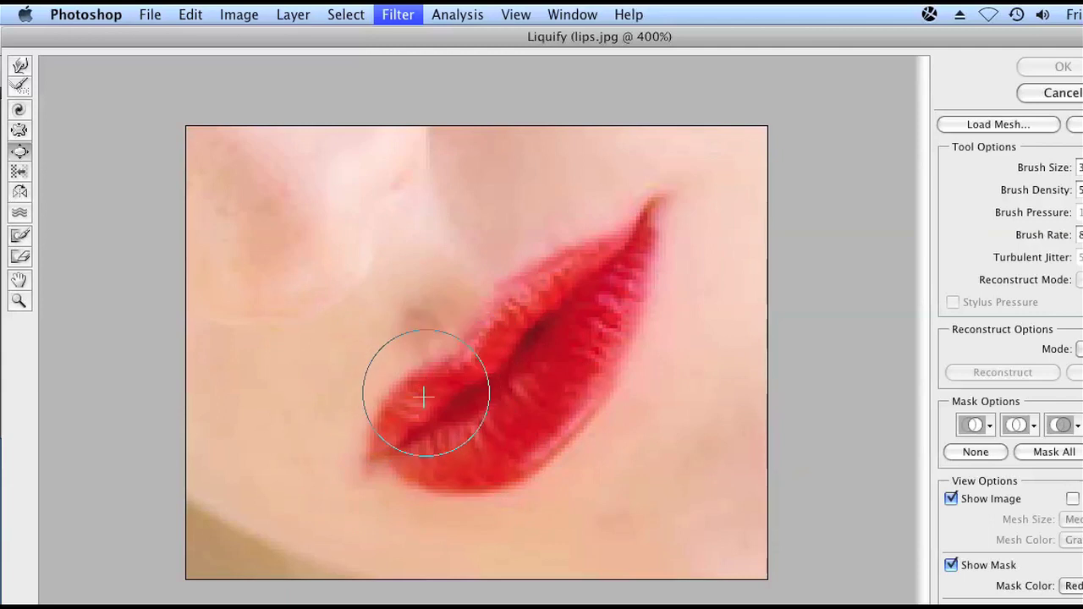
{"action": "key", "text": "bracketleft"}
{"action": "key", "text": "bracketleft"}
{"action": "key", "text": "bracketleft"}
{"action": "key", "text": "bracketleft"}
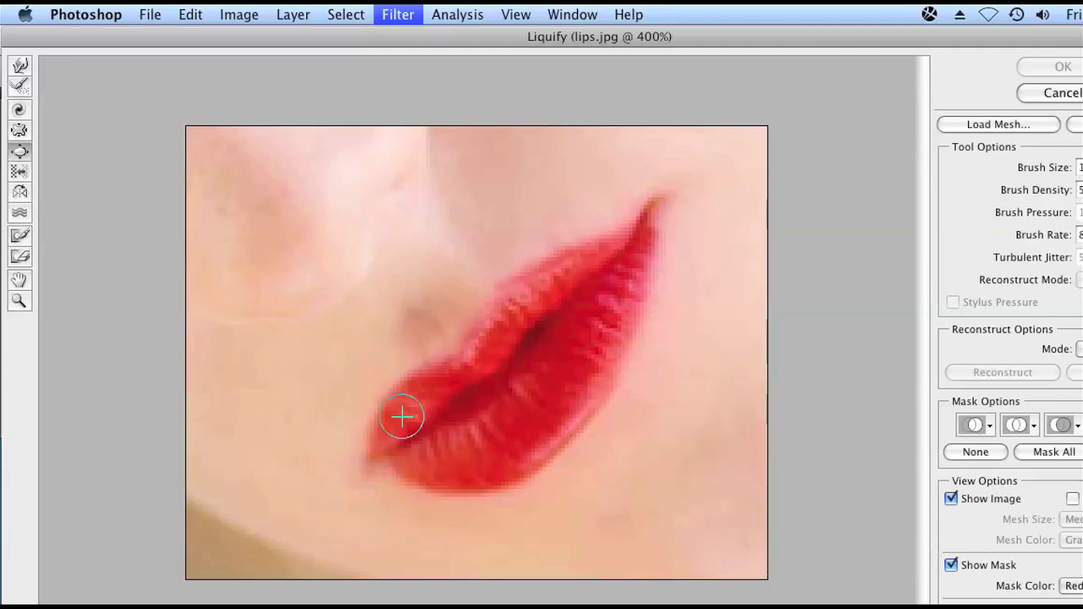
Bloat the lip corner, upper lip and lower lip with growing brush sizes, then apply.
{"action": "left_click_drag", "start_coordinate": [404, 420], "coordinate": [409, 416]}
{"action": "key", "text": "bracketright"}
{"action": "key", "text": "bracketright"}
{"action": "key", "text": "bracketright"}
{"action": "key", "text": "bracketright"}
{"action": "key", "text": "bracketright"}
{"action": "key", "text": "bracketright"}
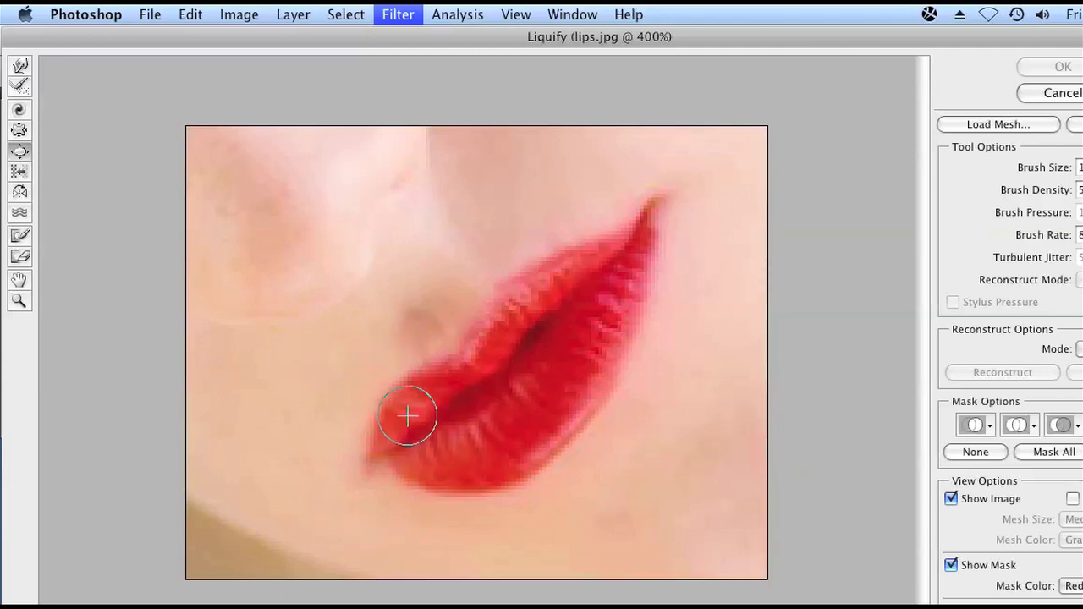
{"action": "mouse_move", "coordinate": [474, 373]}
{"action": "left_mouse_down"}
{"action": "mouse_move", "coordinate": [553, 290]}
{"action": "mouse_move", "coordinate": [597, 275]}
{"action": "mouse_move", "coordinate": [615, 217]}
{"action": "left_mouse_up"}
{"action": "key", "text": "bracketright"}
{"action": "key", "text": "bracketright"}
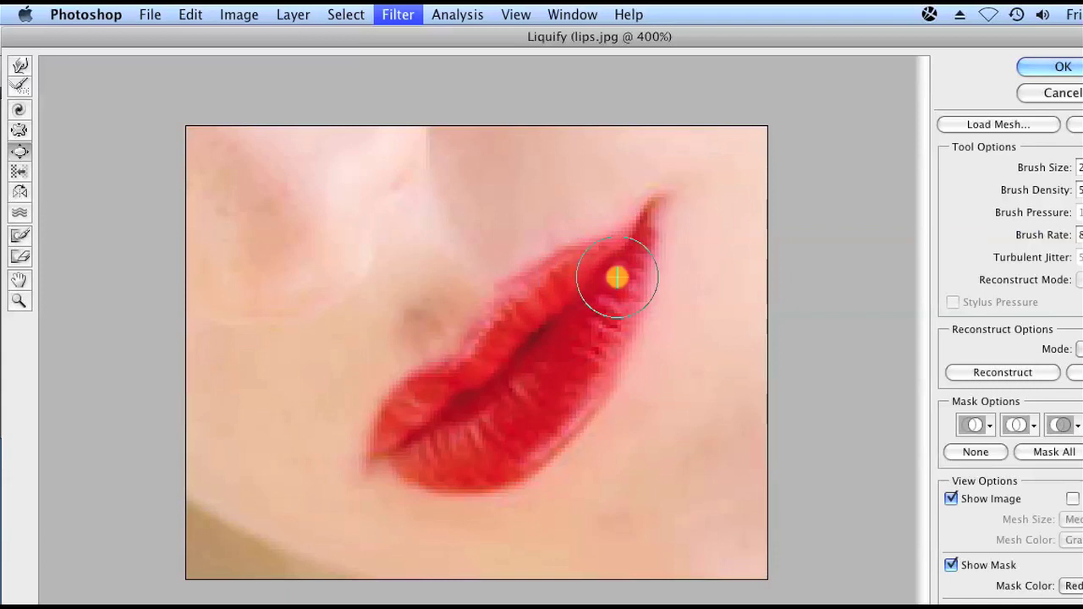
{"action": "left_click_drag", "start_coordinate": [562, 385], "coordinate": [542, 419]}
{"action": "mouse_move", "coordinate": [495, 451]}
{"action": "left_mouse_down"}
{"action": "mouse_move", "coordinate": [433, 451]}
{"action": "mouse_move", "coordinate": [411, 431]}
{"action": "mouse_move", "coordinate": [431, 392]}
{"action": "mouse_move", "coordinate": [515, 352]}
{"action": "left_mouse_up"}
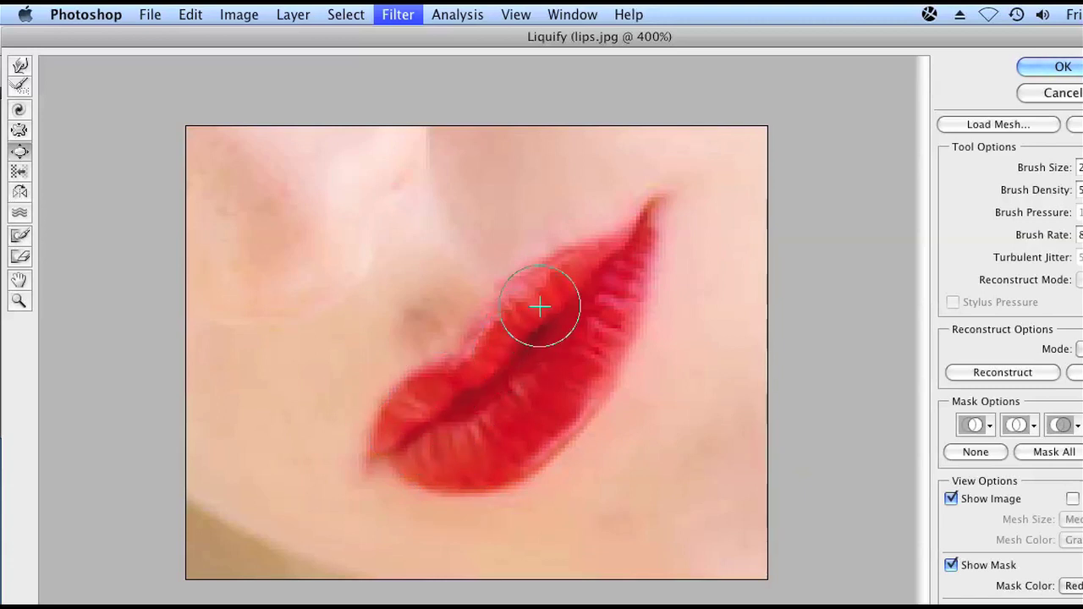
{"action": "left_click_drag", "start_coordinate": [540, 306], "coordinate": [605, 282]}
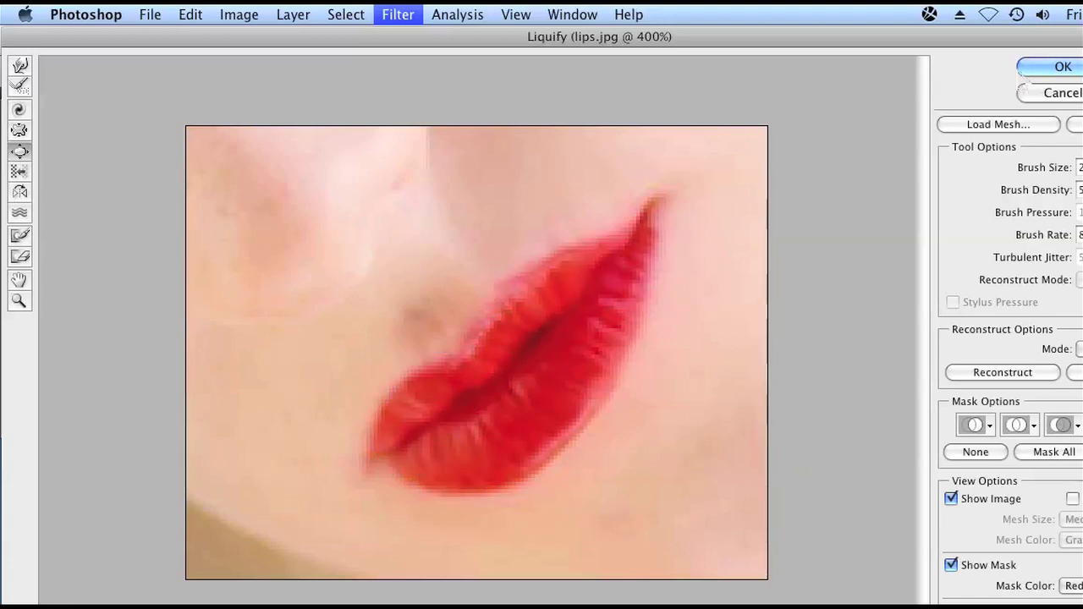
{"action": "left_click", "coordinate": [1026, 69]}
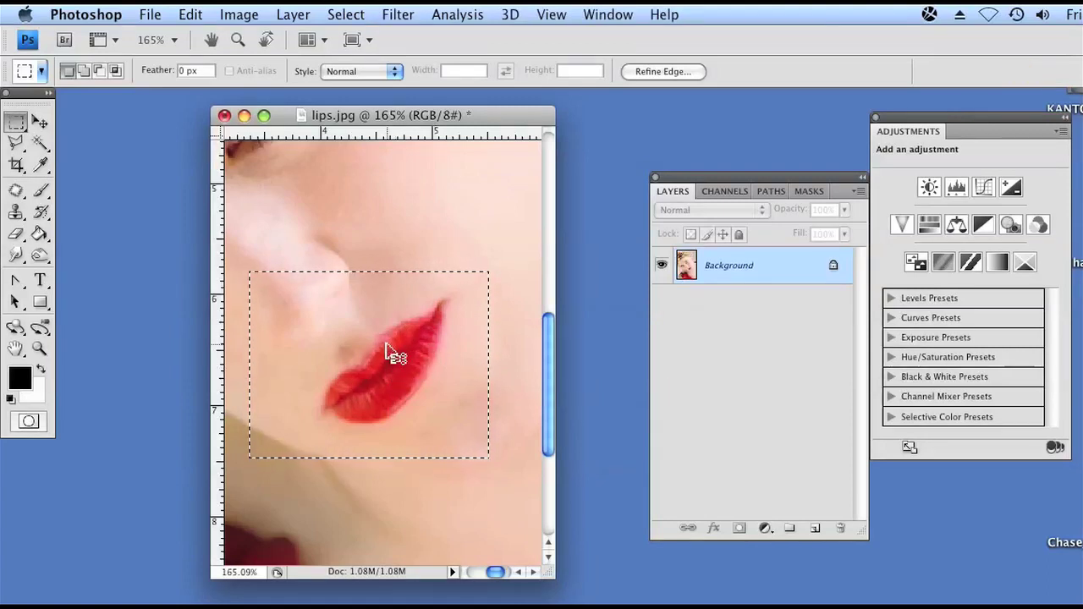
Deselect with Cmd+D, choose the Move tool, and fit the whole portrait on screen.
{"action": "key", "text": "super+d"}
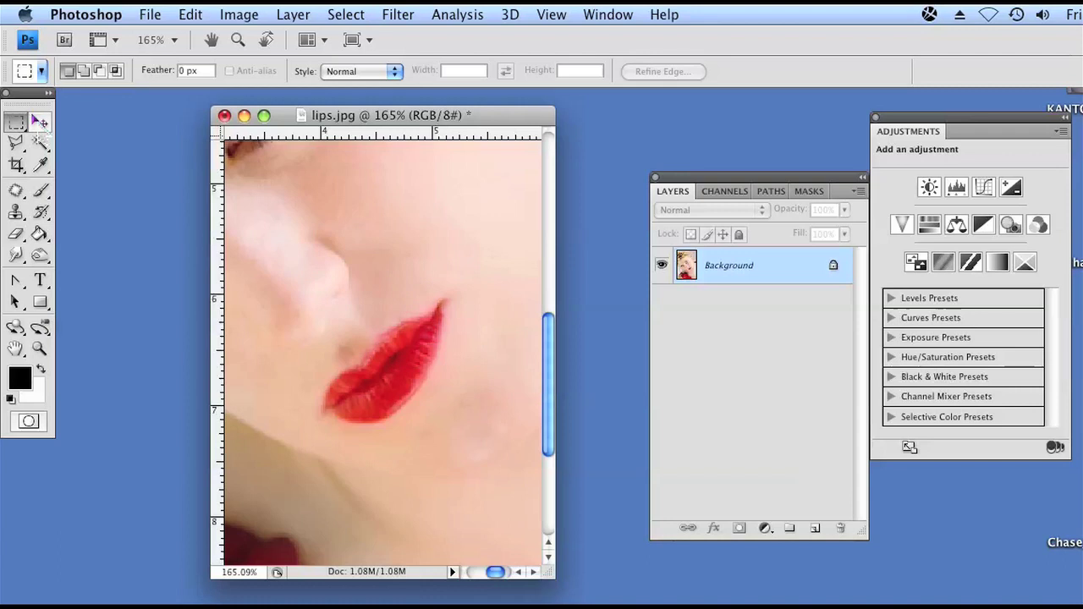
{"action": "left_click", "coordinate": [40, 123]}
{"action": "key", "text": "super+0"}
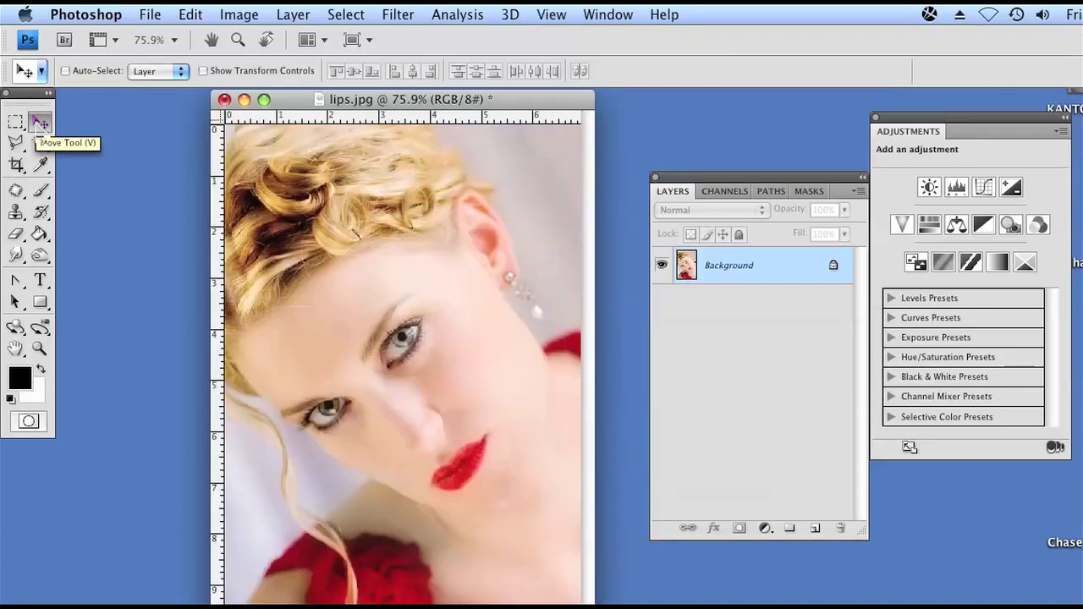